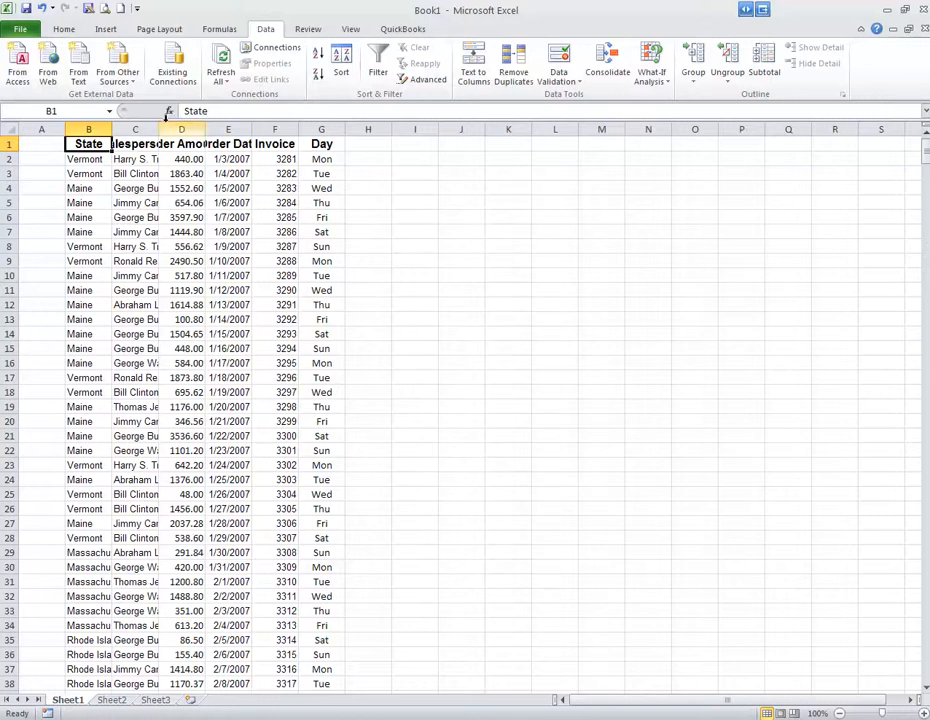
Resize columns B through G to one equal width that fits the headings and sales data.
{"action": "double_click", "coordinate": [158, 129]}
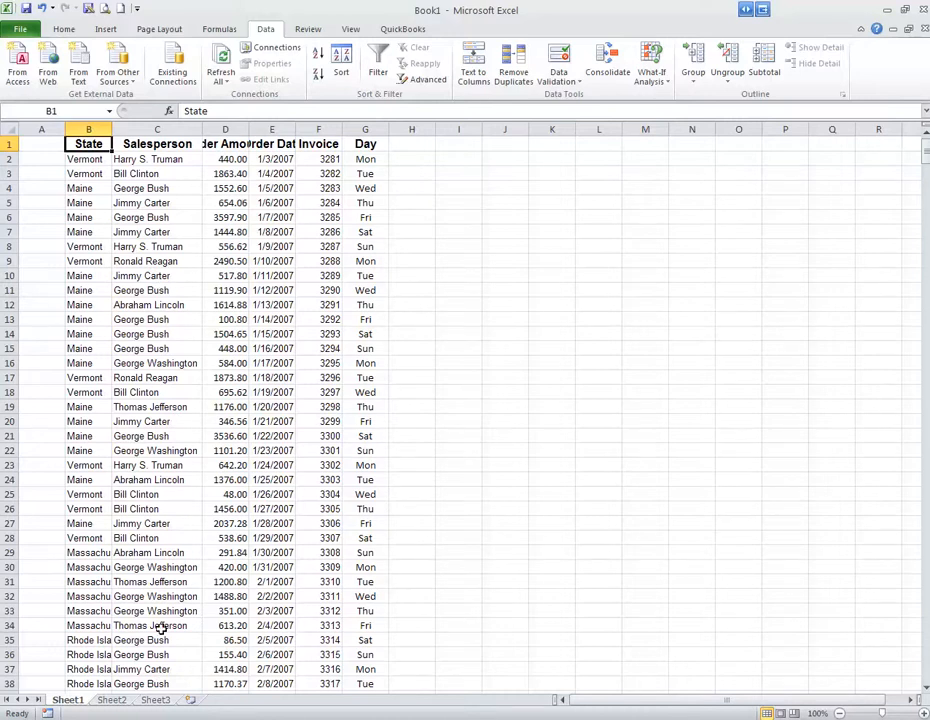
{"action": "mouse_move", "coordinate": [203, 129]}
{"action": "left_mouse_down"}
{"action": "mouse_move", "coordinate": [133, 129]}
{"action": "mouse_move", "coordinate": [197, 129]}
{"action": "mouse_move", "coordinate": [179, 129]}
{"action": "mouse_move", "coordinate": [189, 129]}
{"action": "left_mouse_up"}
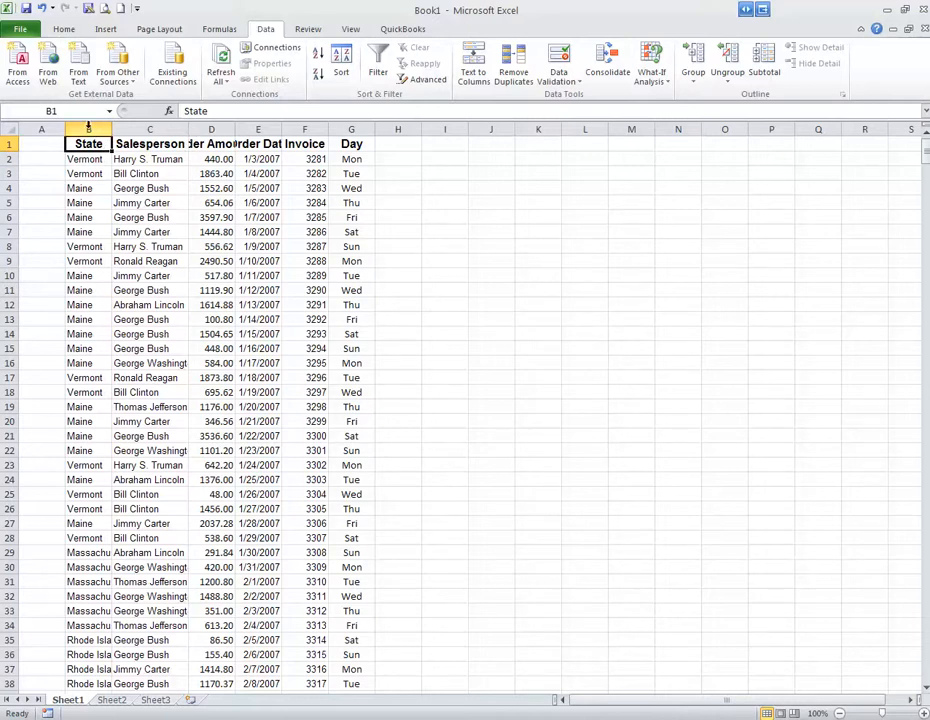
{"action": "left_click_drag", "start_coordinate": [88, 127], "coordinate": [350, 129]}
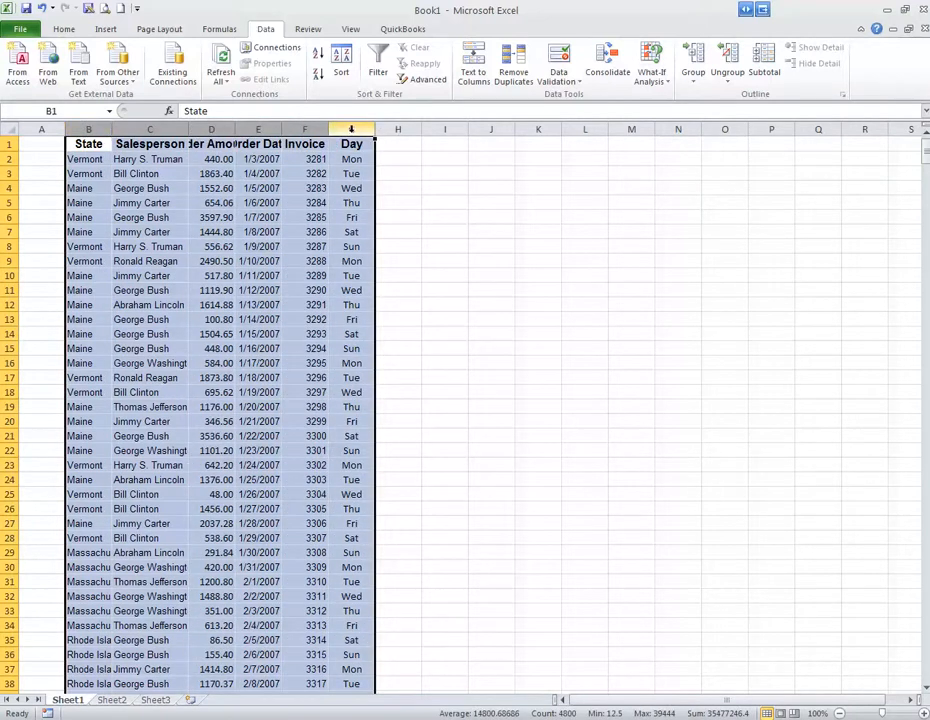
{"action": "double_click", "coordinate": [233, 128]}
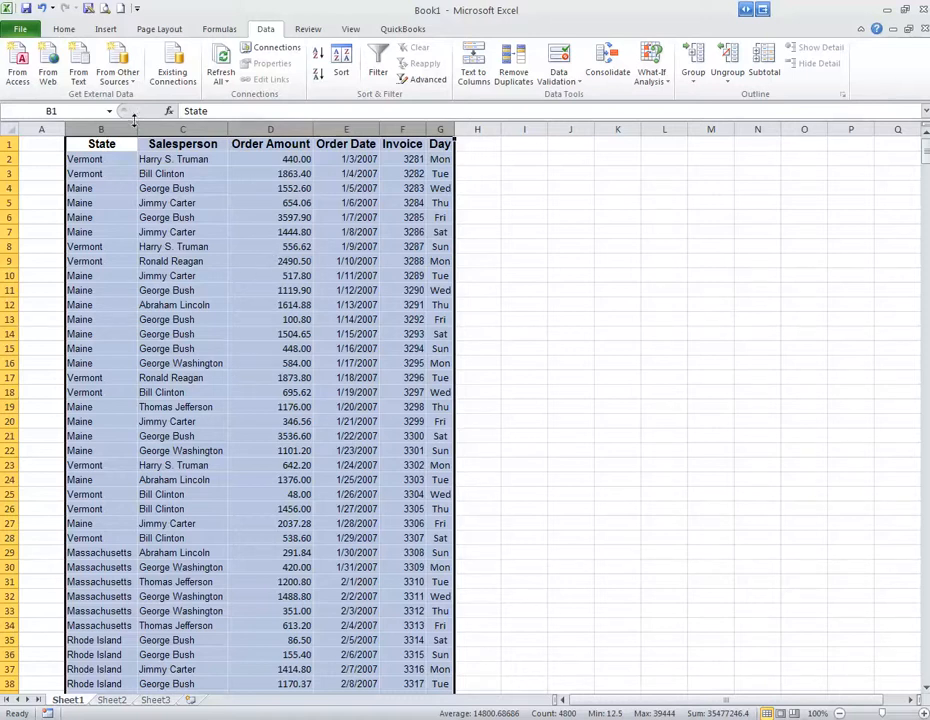
{"action": "left_click_drag", "start_coordinate": [137, 128], "coordinate": [159, 128]}
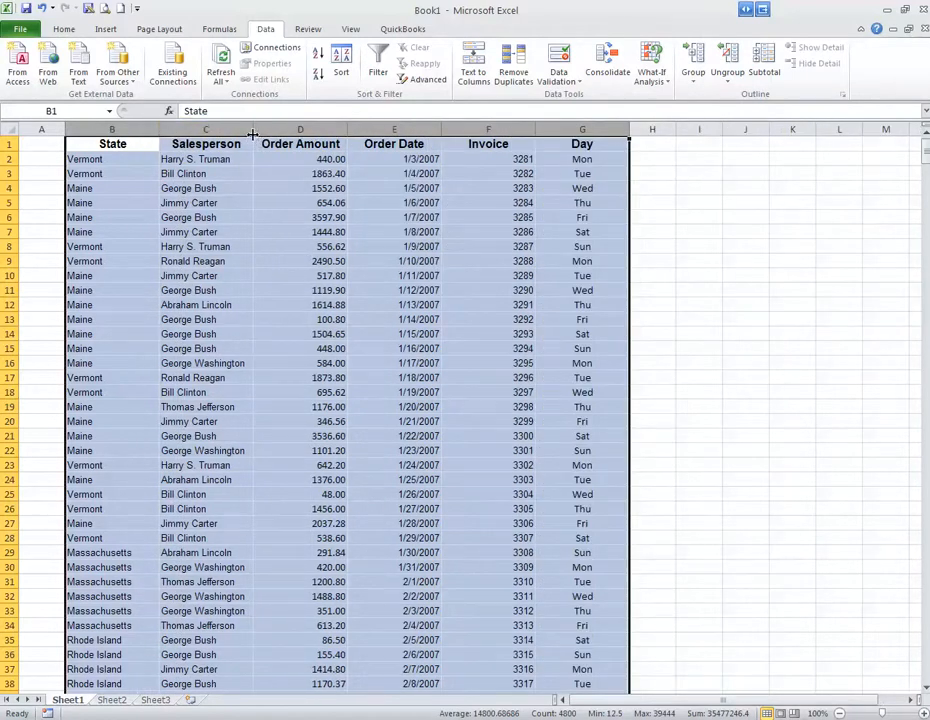
{"action": "left_click_drag", "start_coordinate": [529, 128], "coordinate": [526, 128]}
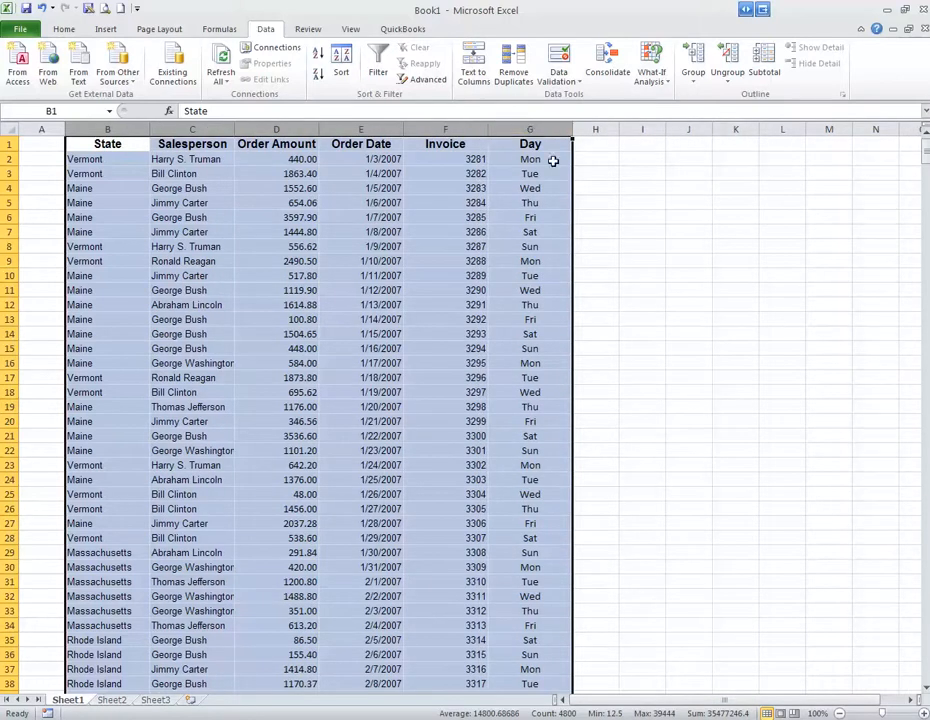
{"action": "left_click", "coordinate": [601, 174]}
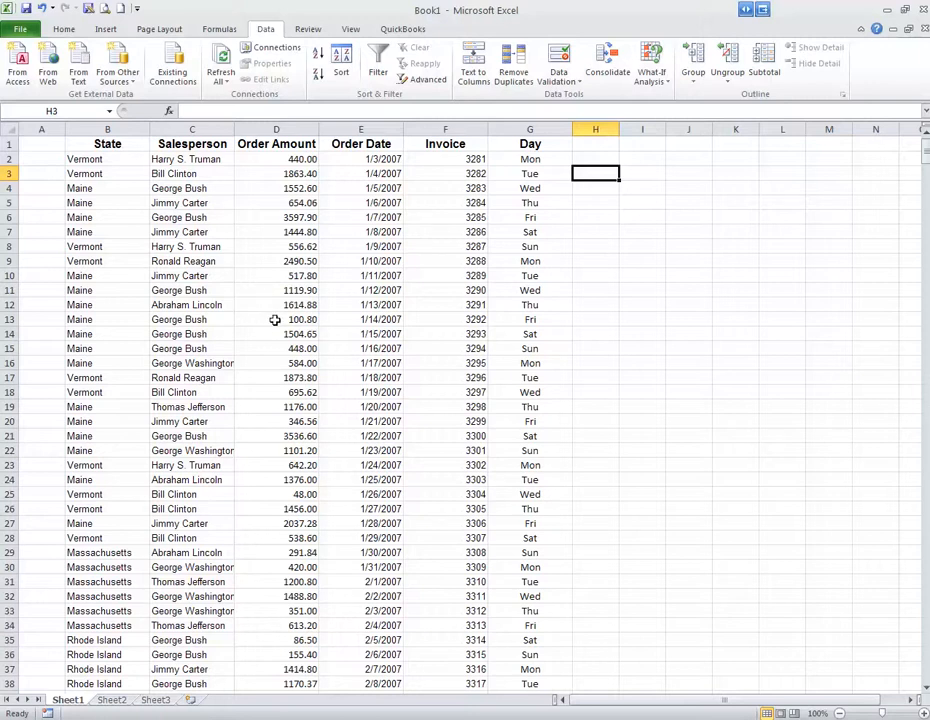
Add a filter to the State column alone and show only the Vermont rows.
{"action": "left_click", "coordinate": [108, 129]}
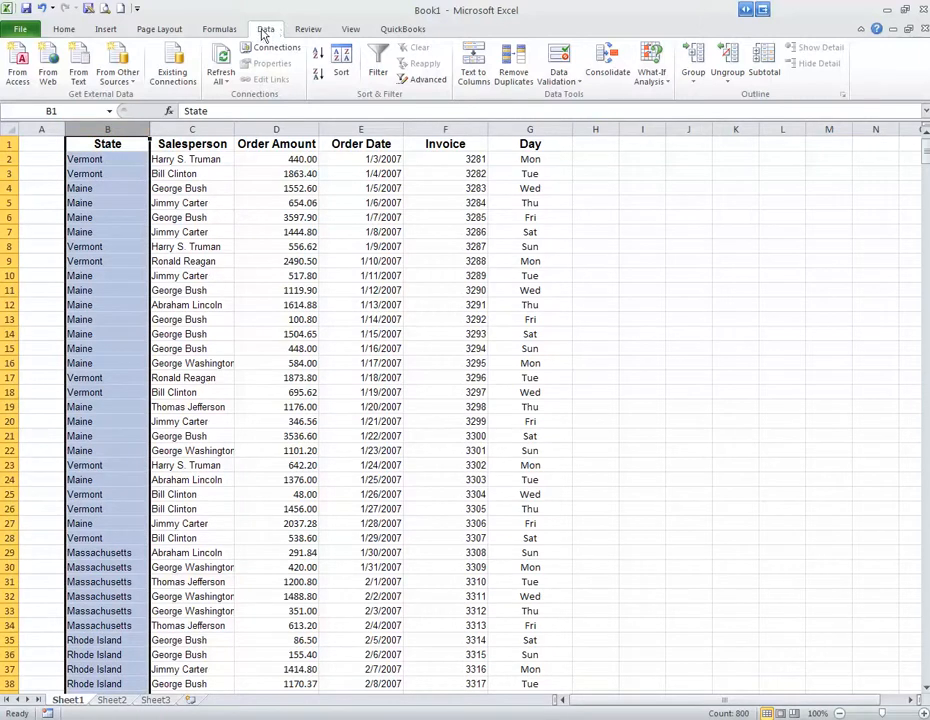
{"action": "left_click", "coordinate": [379, 66]}
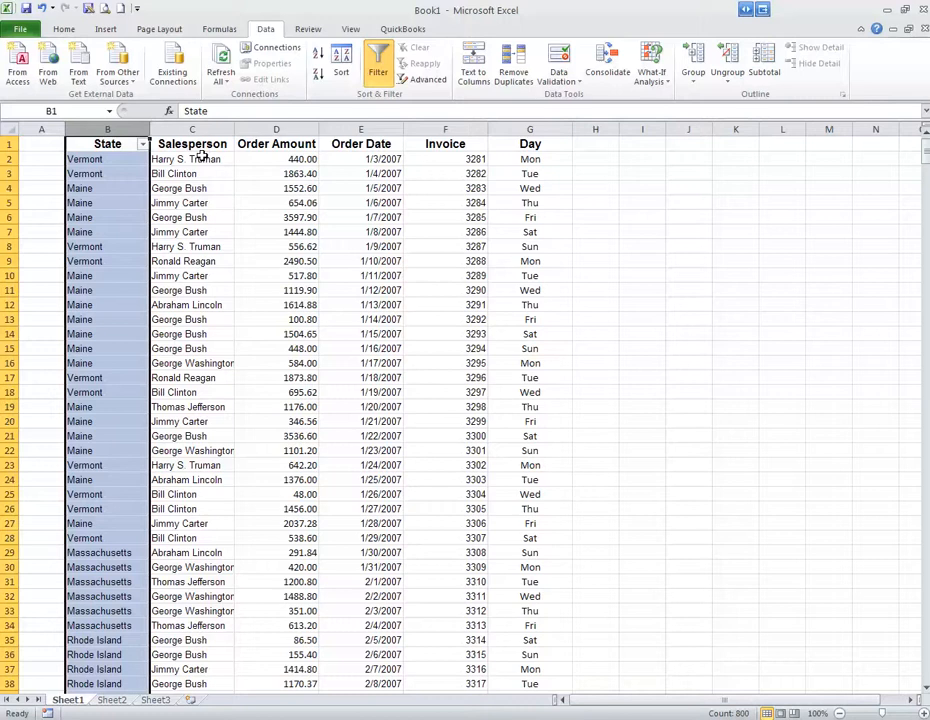
{"action": "left_click", "coordinate": [155, 158]}
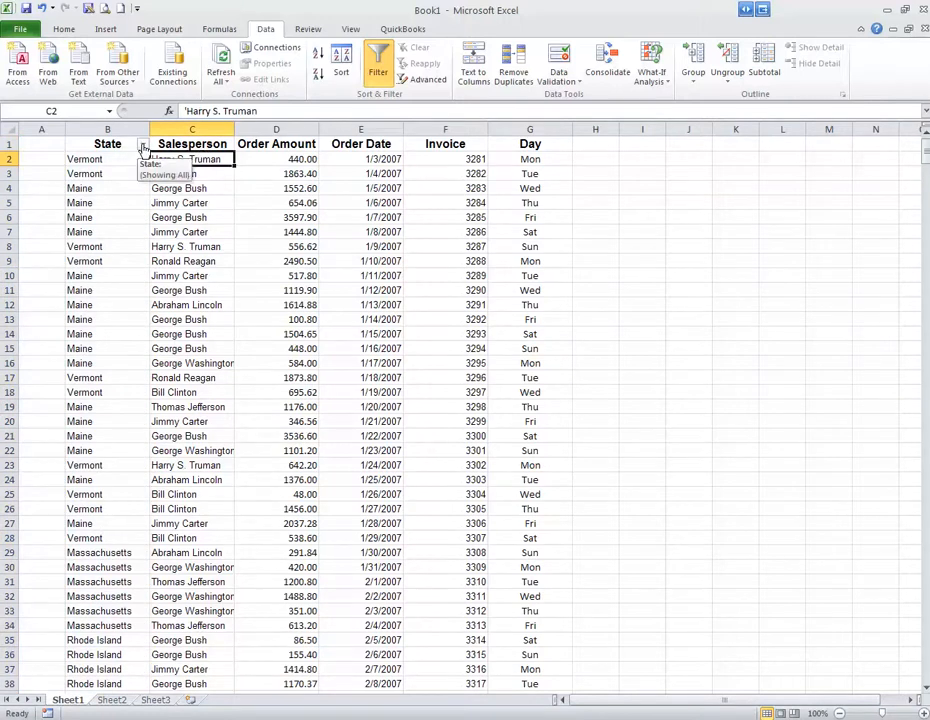
{"action": "left_click", "coordinate": [143, 147]}
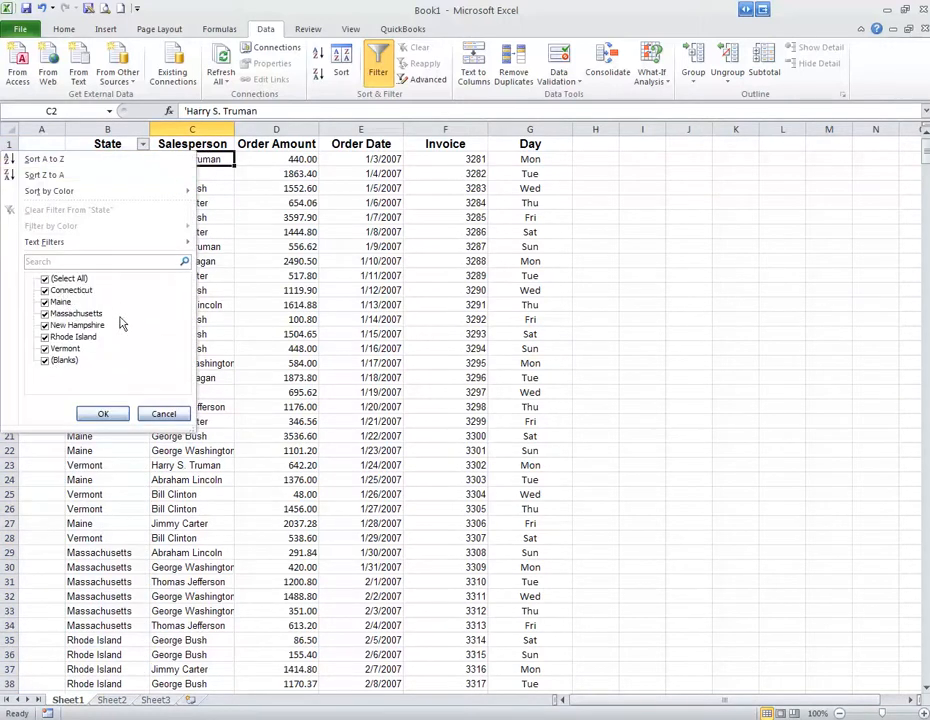
{"action": "left_click", "coordinate": [44, 280]}
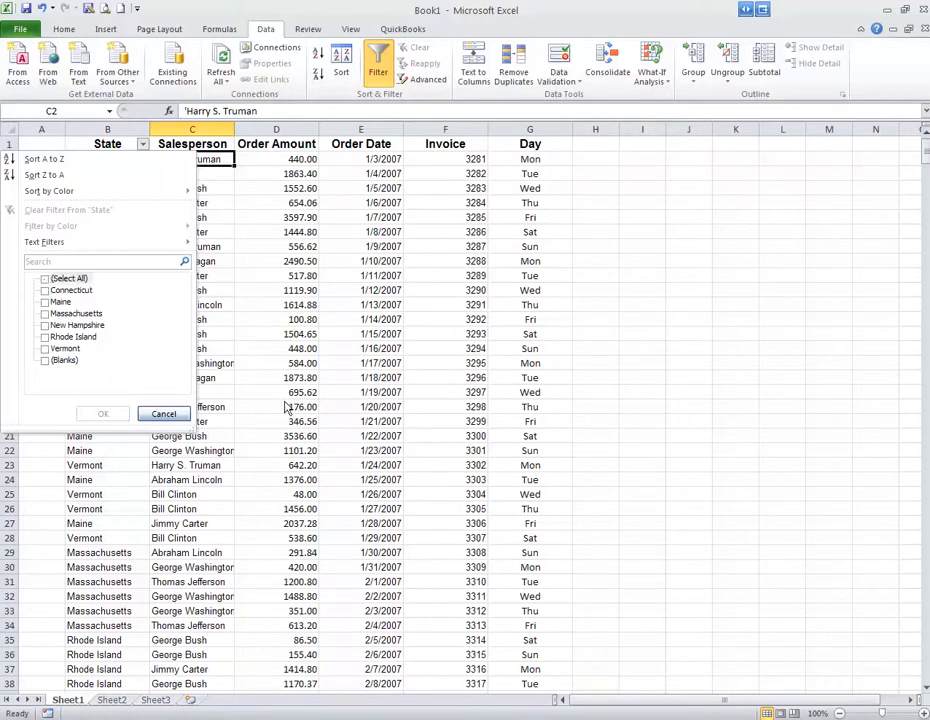
{"action": "left_click", "coordinate": [45, 348]}
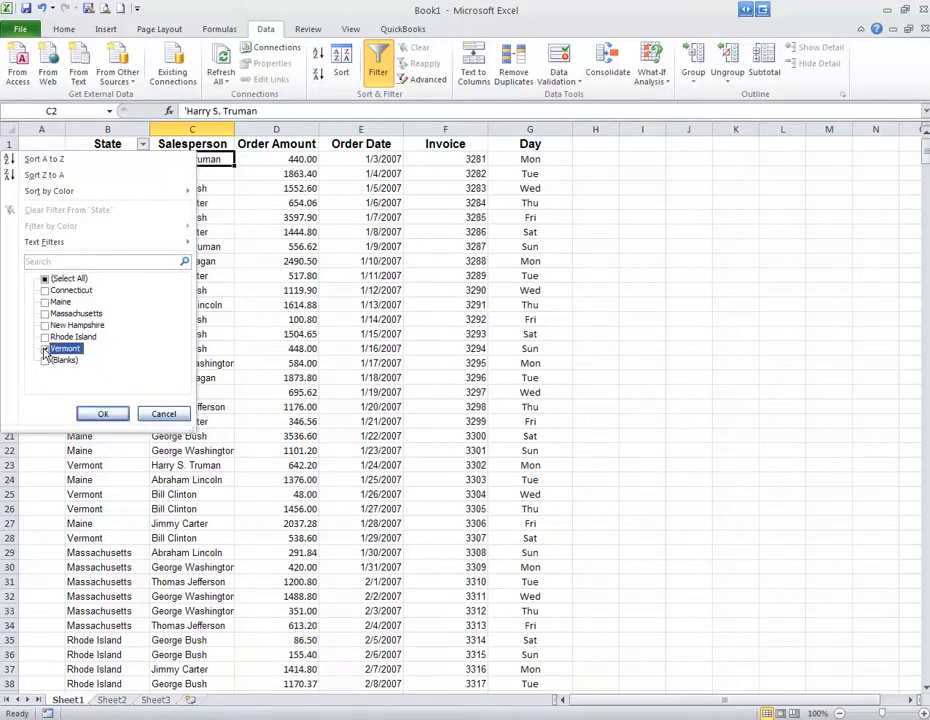
{"action": "left_click", "coordinate": [104, 415]}
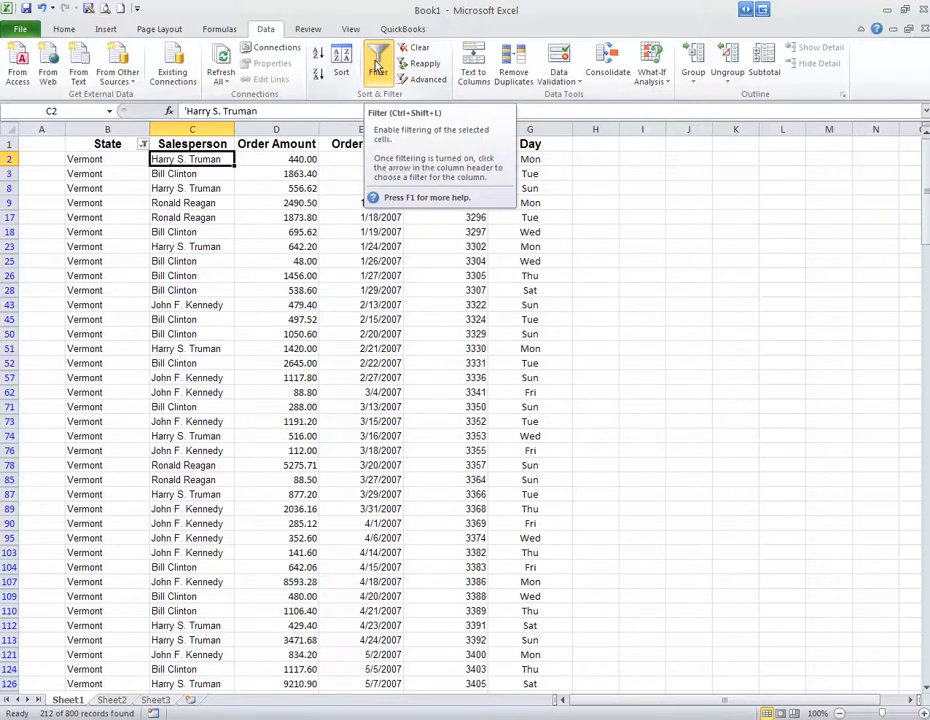
Replace the State-only filter with filtering on all data columns, B through G.
{"action": "left_click", "coordinate": [376, 66]}
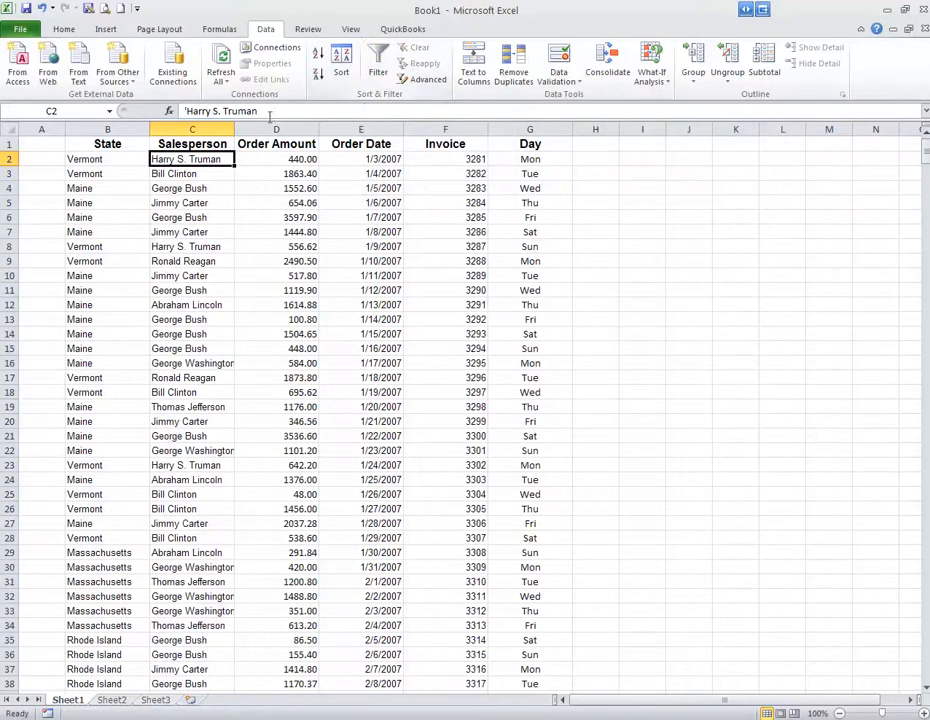
{"action": "left_click_drag", "start_coordinate": [90, 122], "coordinate": [239, 120]}
{"action": "left_click_drag", "start_coordinate": [311, 122], "coordinate": [540, 125]}
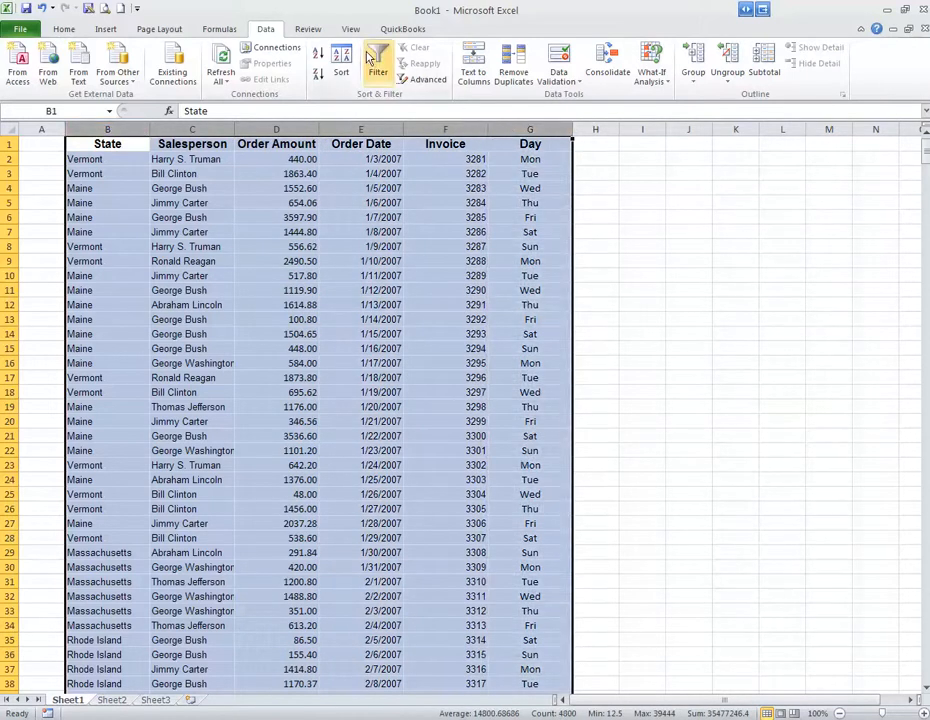
{"action": "left_click", "coordinate": [374, 60]}
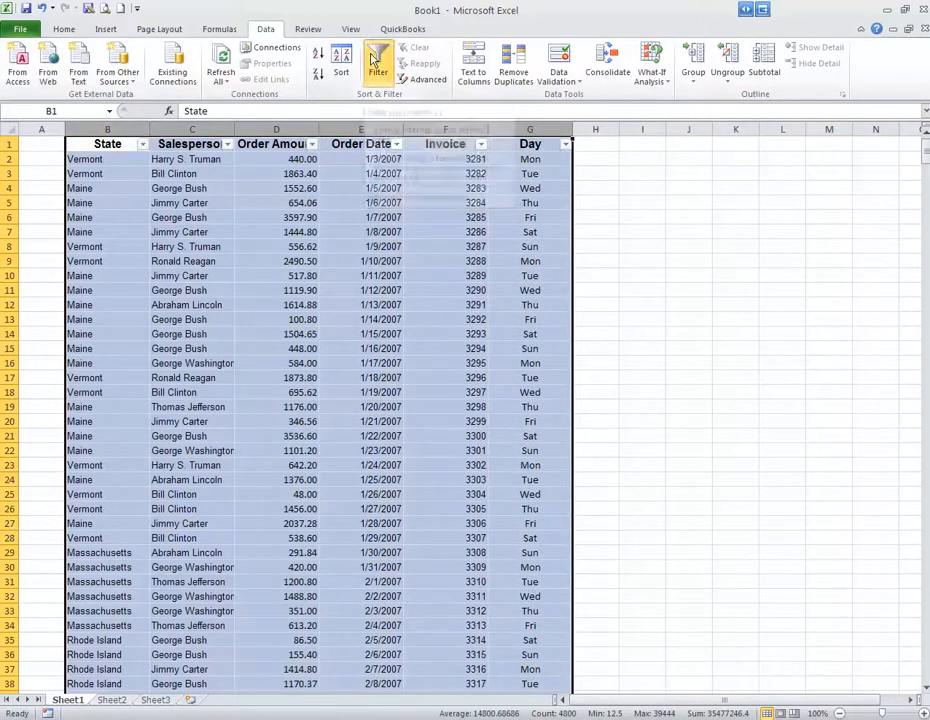
{"action": "left_click", "coordinate": [335, 173]}
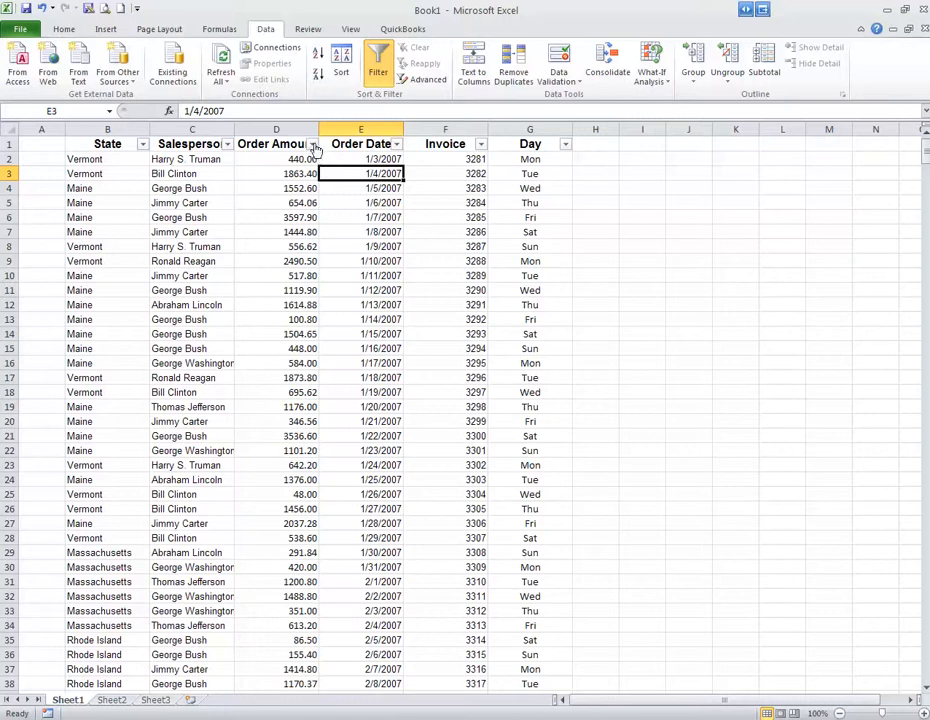
Filter the full data set by State to show only Vermont.
{"action": "left_click", "coordinate": [143, 145]}
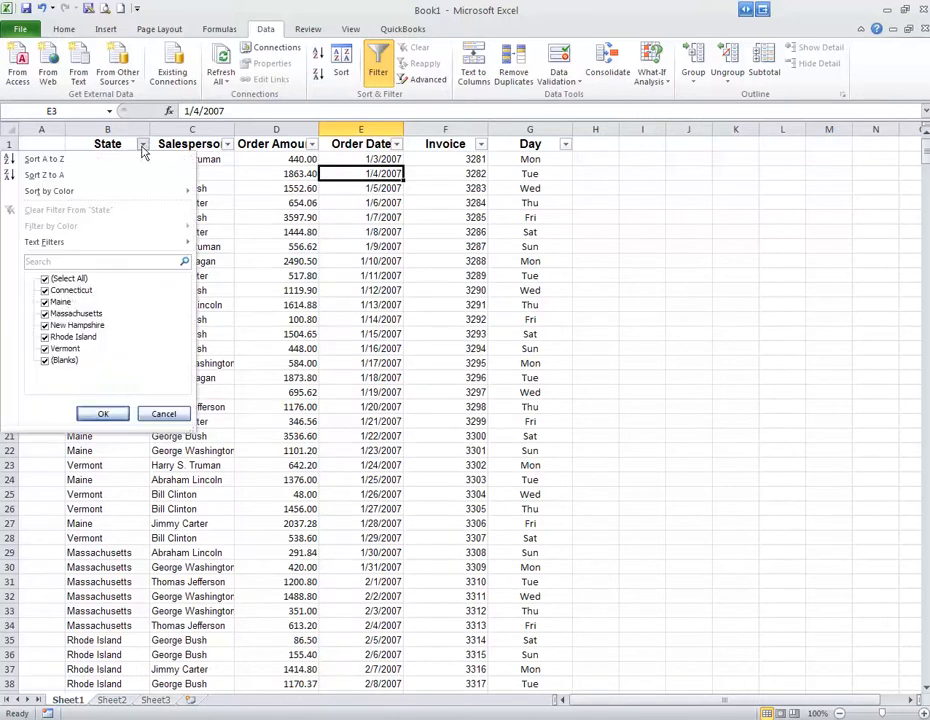
{"action": "left_click", "coordinate": [44, 278]}
{"action": "left_click", "coordinate": [45, 348]}
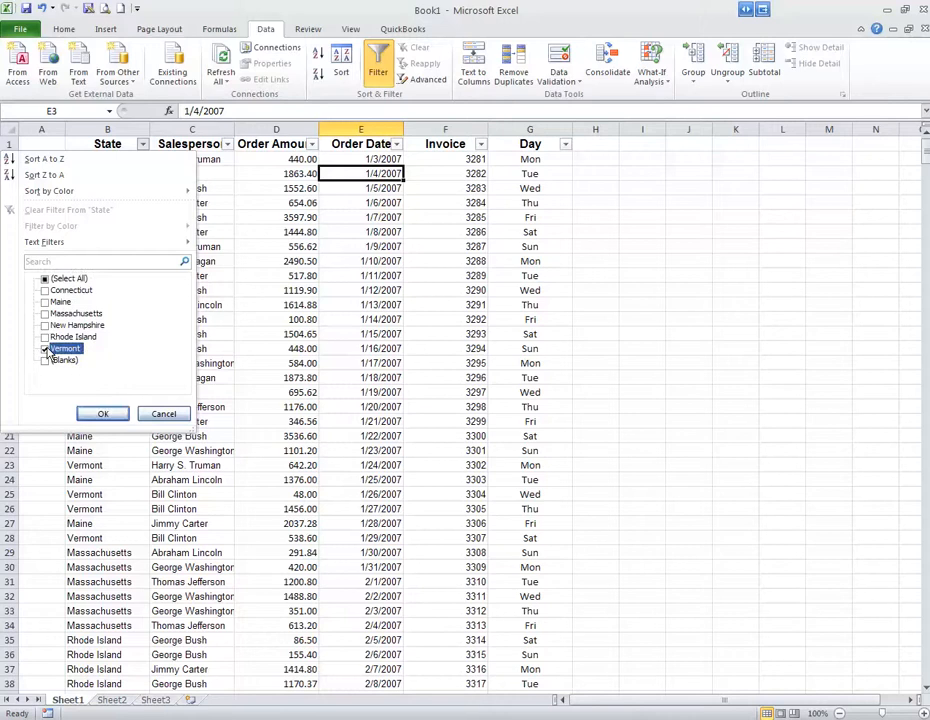
{"action": "left_click", "coordinate": [102, 414]}
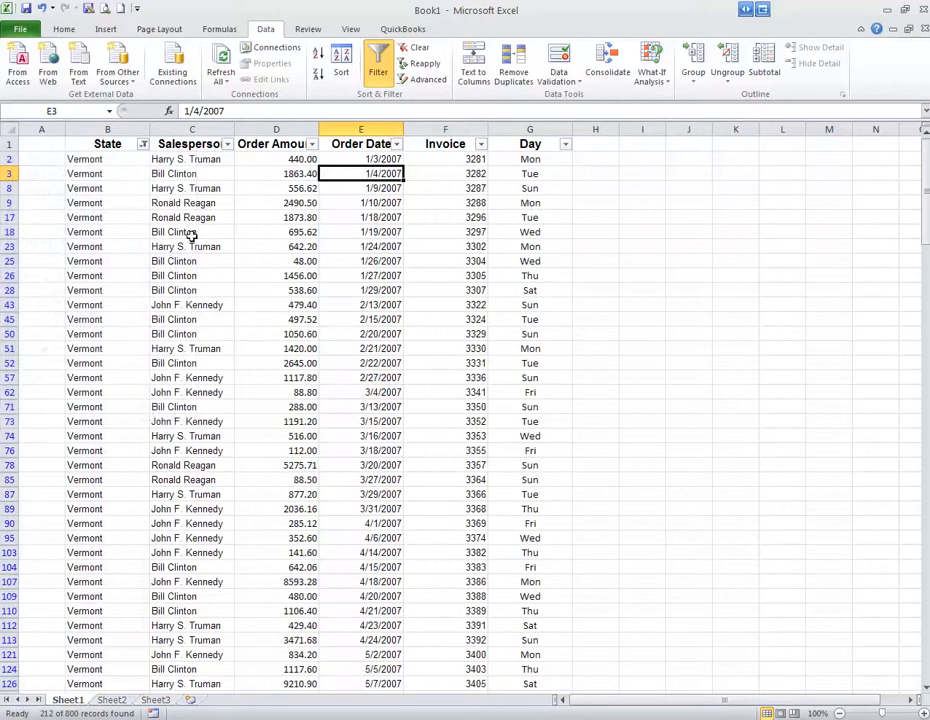
Narrow the Vermont rows to the salespersons Harry S. Truman and John F. Kennedy.
{"action": "left_click", "coordinate": [227, 145]}
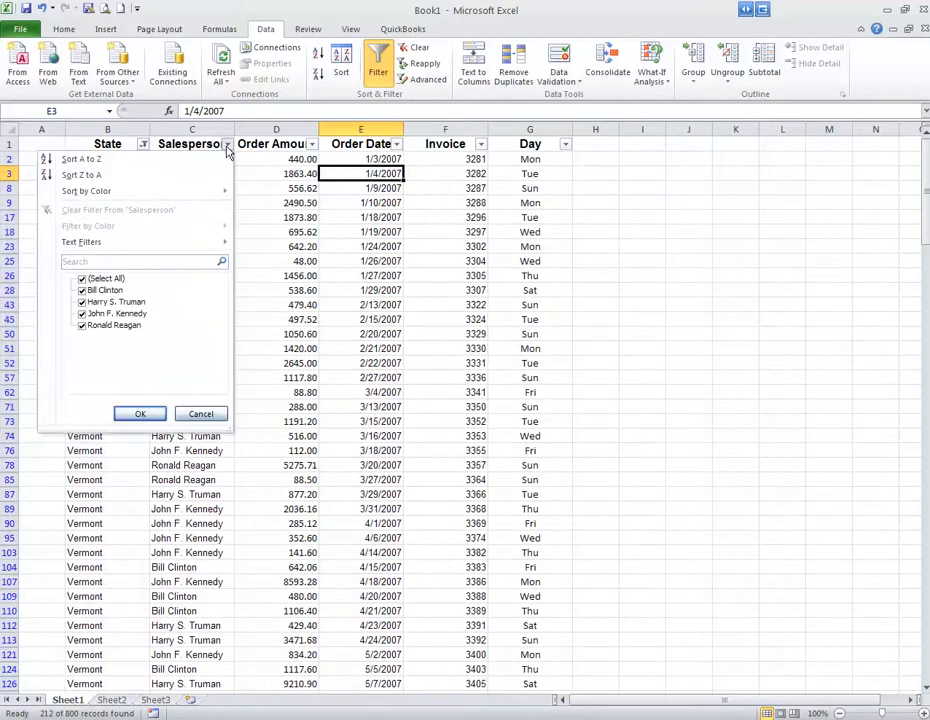
{"action": "left_click", "coordinate": [83, 280]}
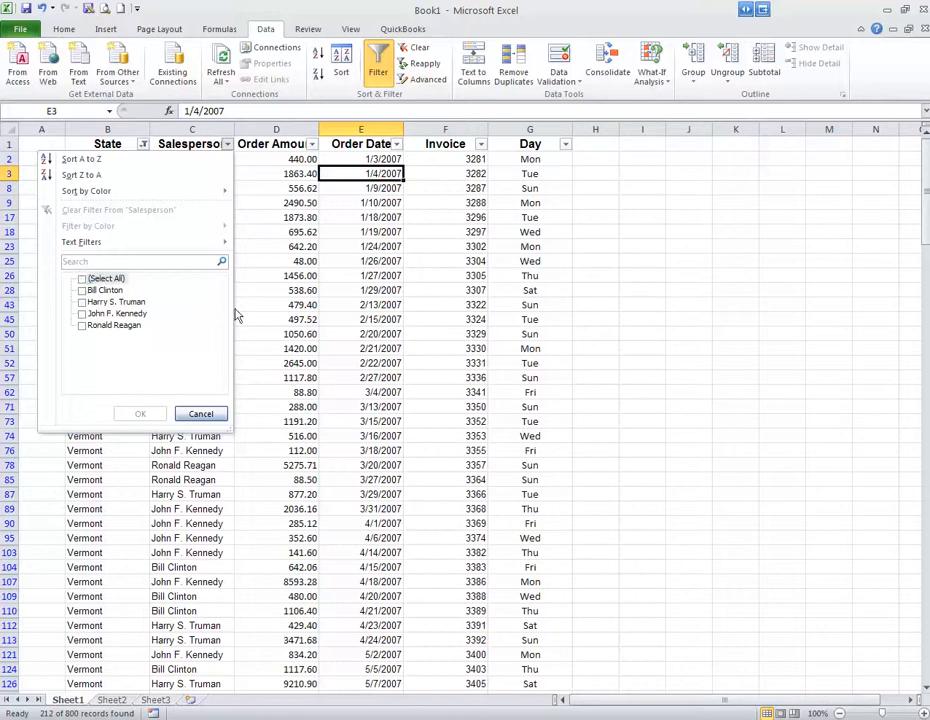
{"action": "left_click", "coordinate": [84, 302]}
{"action": "left_click", "coordinate": [83, 314]}
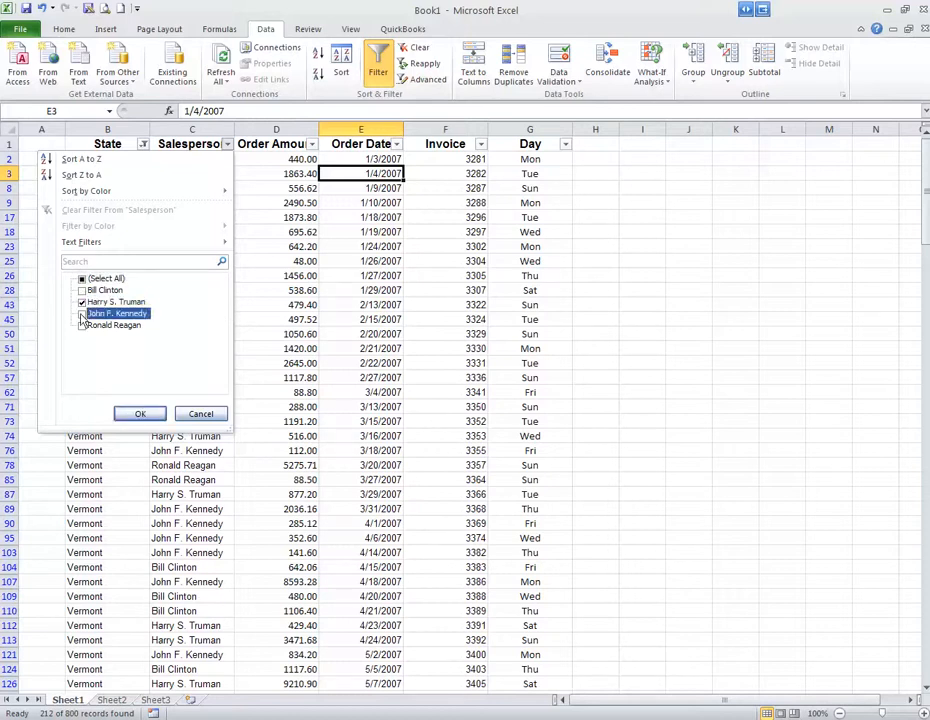
{"action": "left_click", "coordinate": [136, 413]}
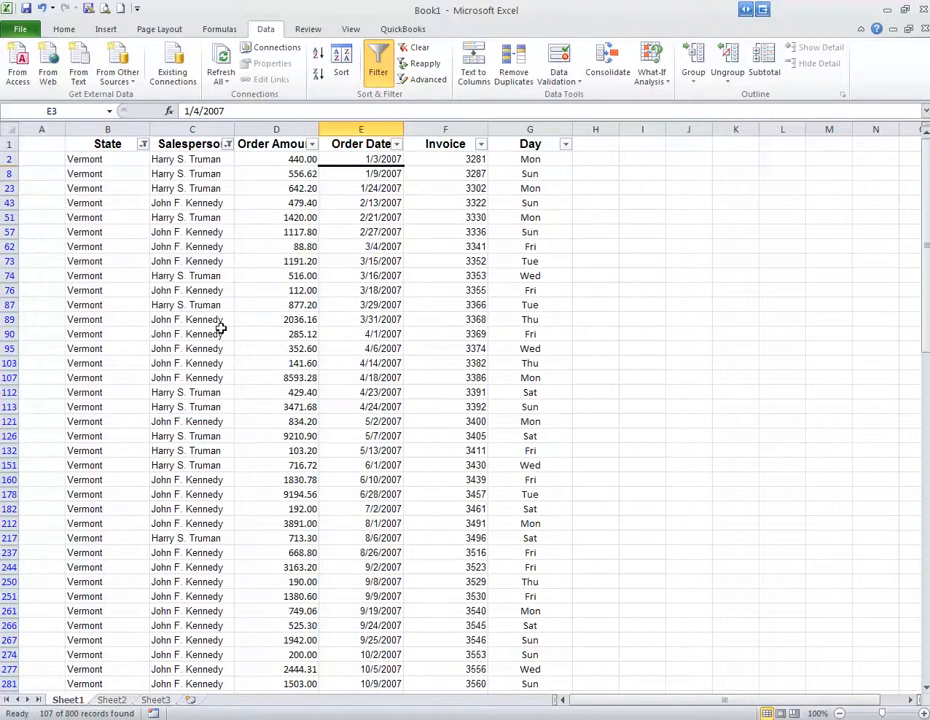
Look through the filtered rows and turn off filtering for the sales data.
{"action": "scroll", "coordinate": [222, 298], "scroll_direction": "down", "scroll_amount": 3}
{"action": "scroll", "coordinate": [225, 299], "scroll_direction": "down", "scroll_amount": 5}
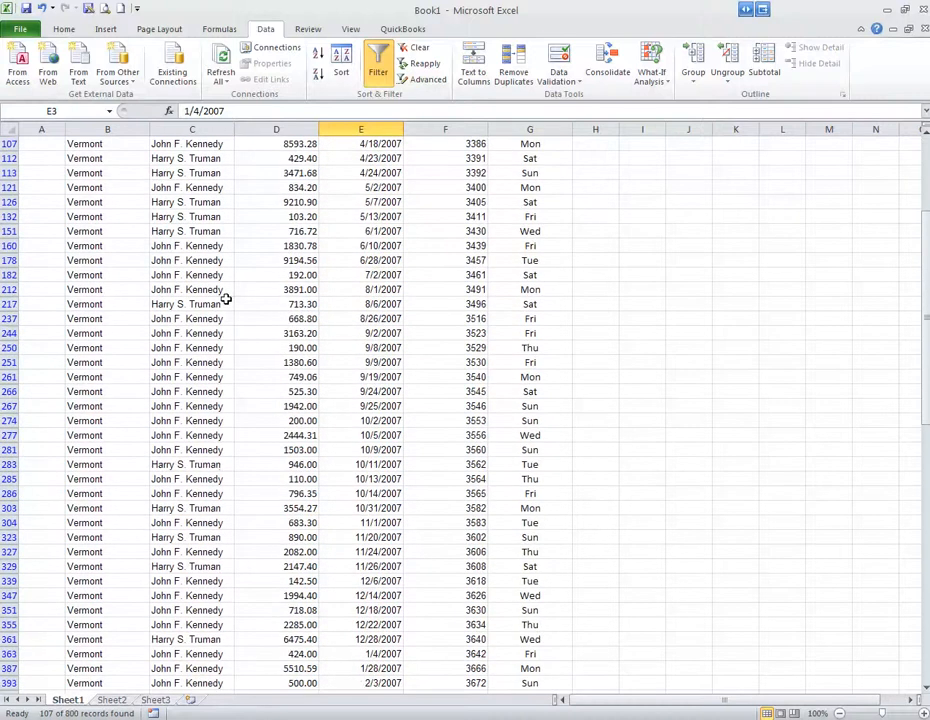
{"action": "scroll", "coordinate": [226, 297], "scroll_direction": "up", "scroll_amount": 8}
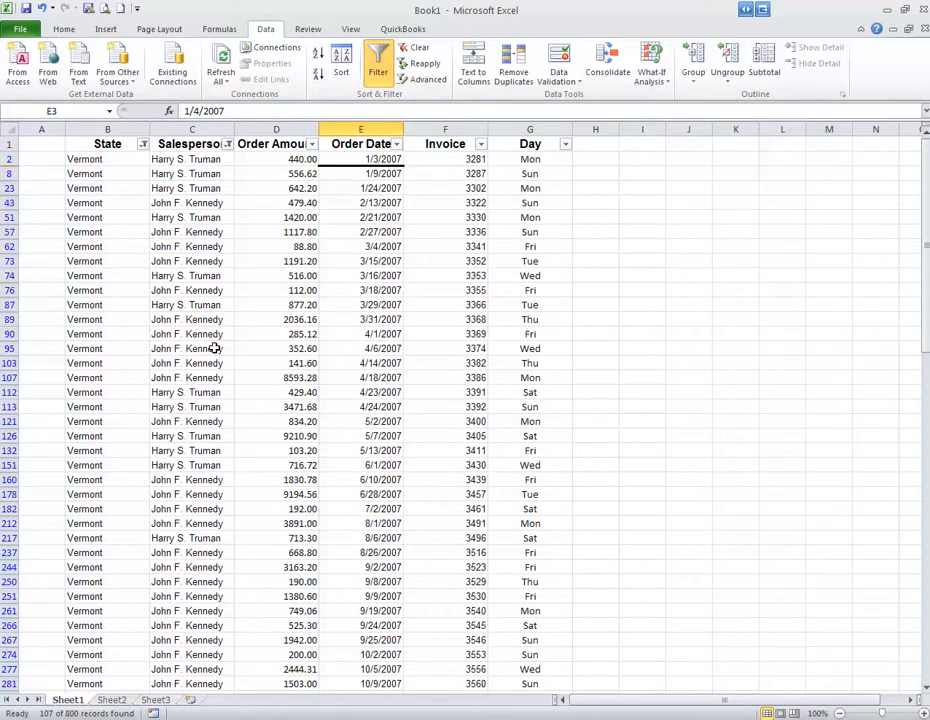
{"action": "left_click", "coordinate": [384, 70]}
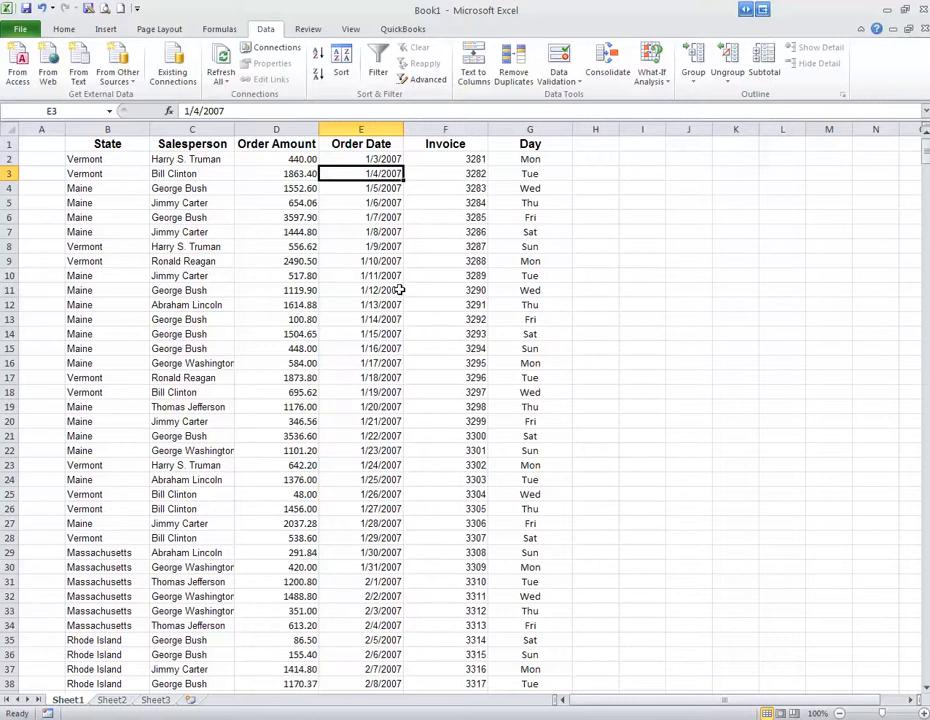
Create a PivotTable from Sheet1!$B$1:$G$800 on a new worksheet.
{"action": "left_click", "coordinate": [105, 30]}
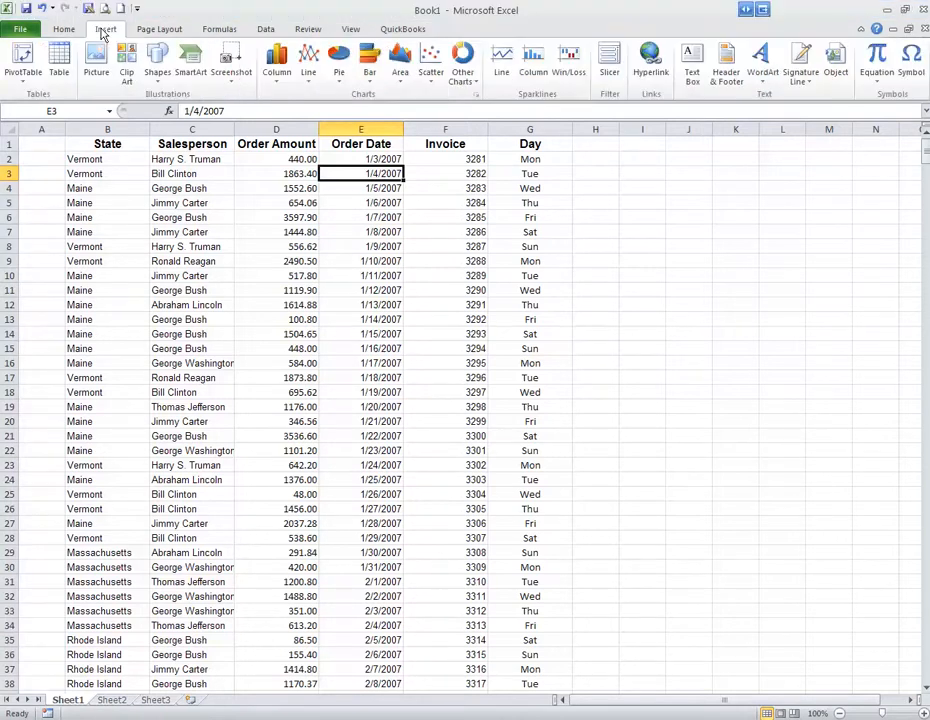
{"action": "left_click", "coordinate": [30, 57]}
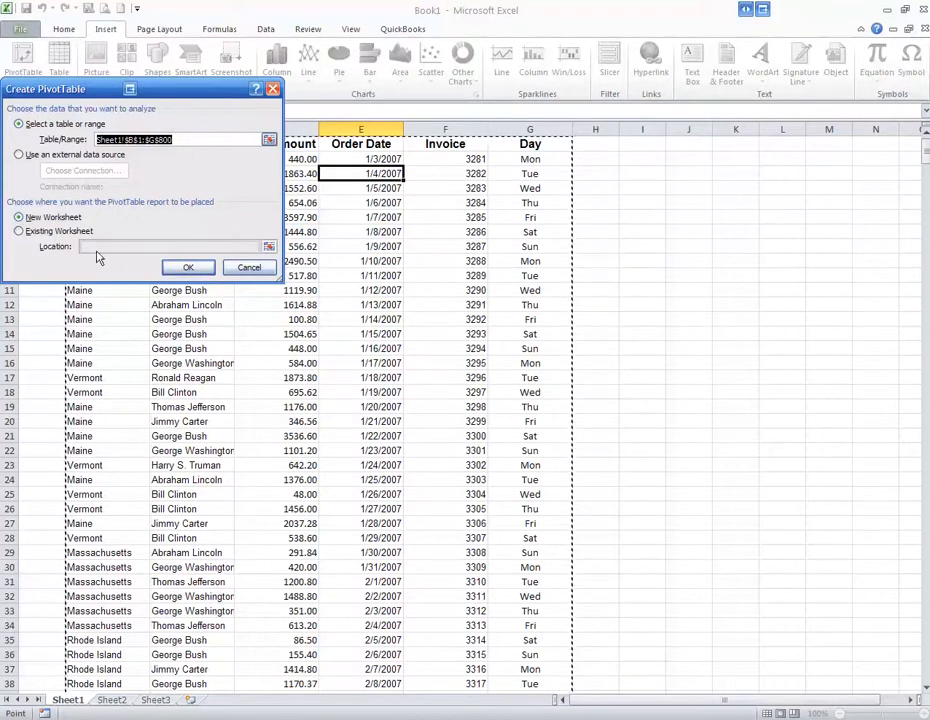
{"action": "left_click", "coordinate": [188, 267]}
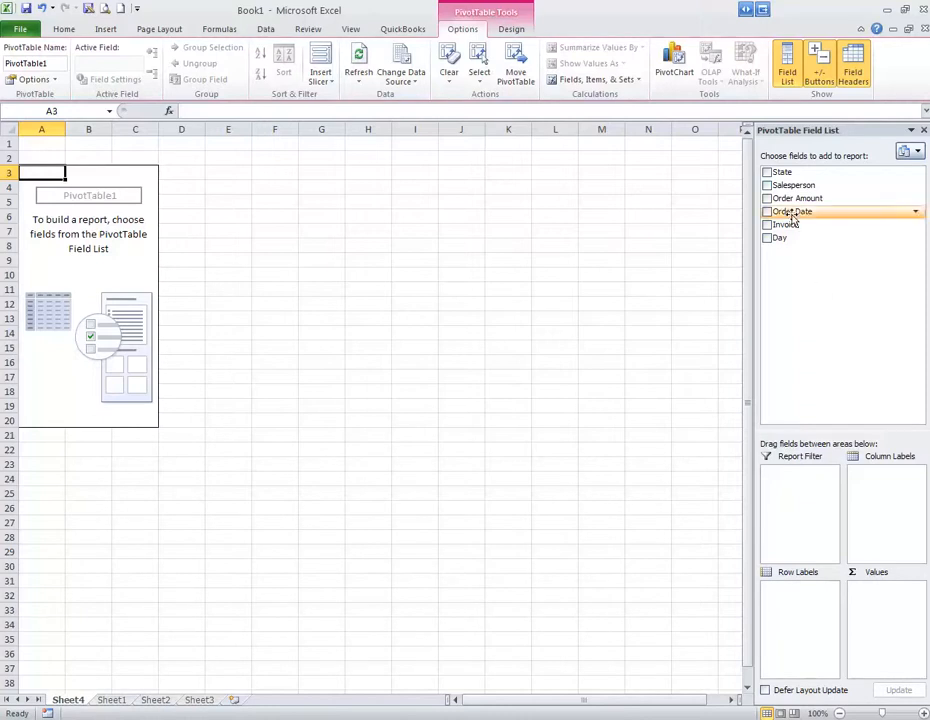
Lay out the PivotTable with State as column labels, Salesperson as row labels and Order Amount as summed values.
{"action": "left_click_drag", "start_coordinate": [783, 176], "coordinate": [875, 487]}
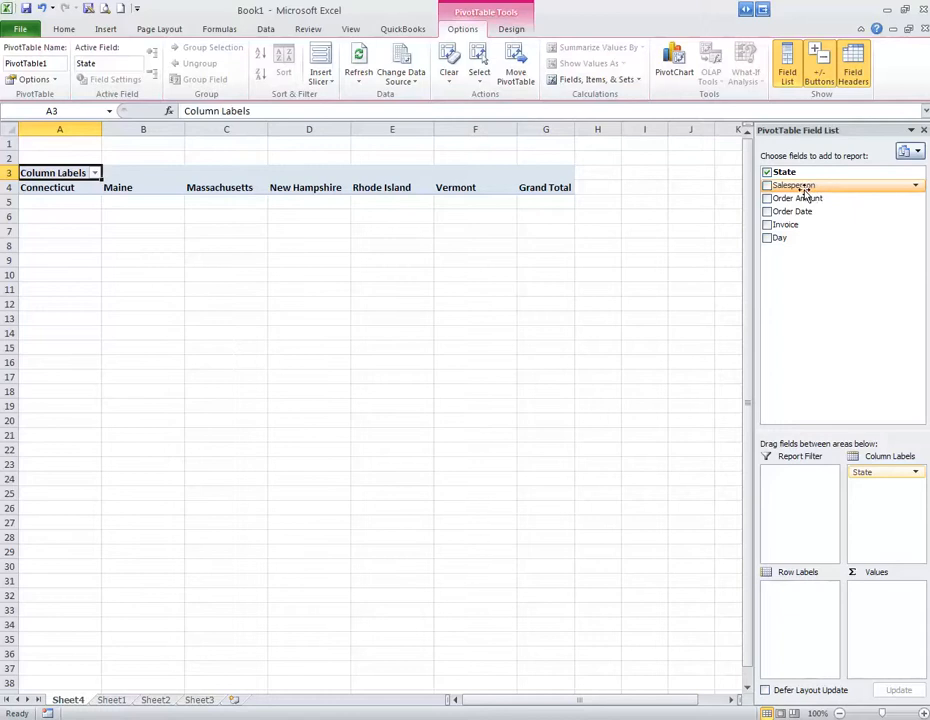
{"action": "left_click_drag", "start_coordinate": [805, 190], "coordinate": [799, 622]}
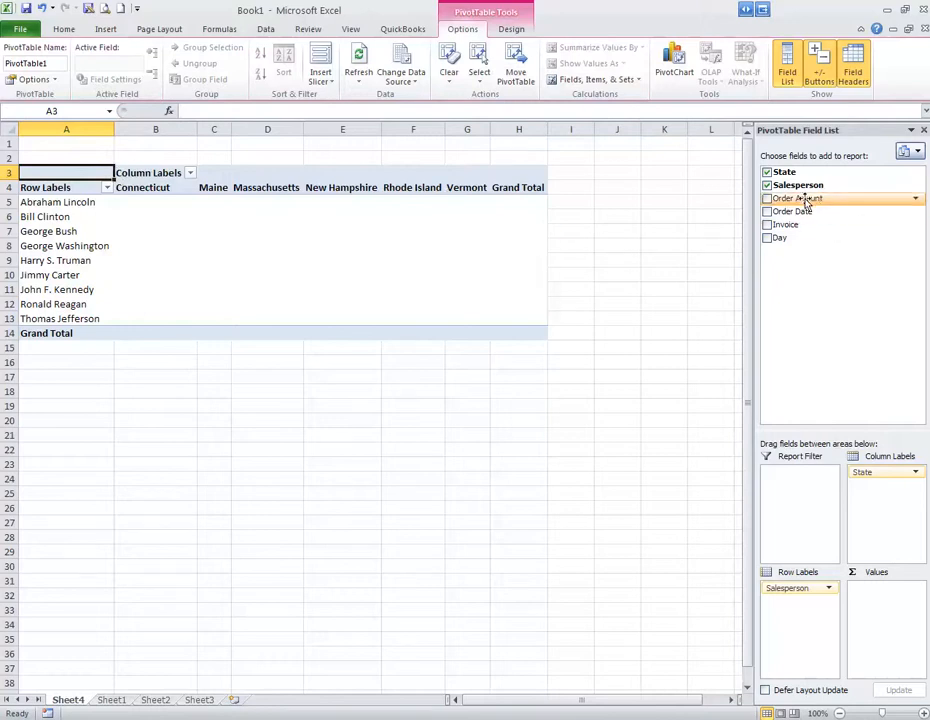
{"action": "left_click_drag", "start_coordinate": [805, 202], "coordinate": [233, 241]}
{"action": "left_click_drag", "start_coordinate": [808, 202], "coordinate": [878, 603]}
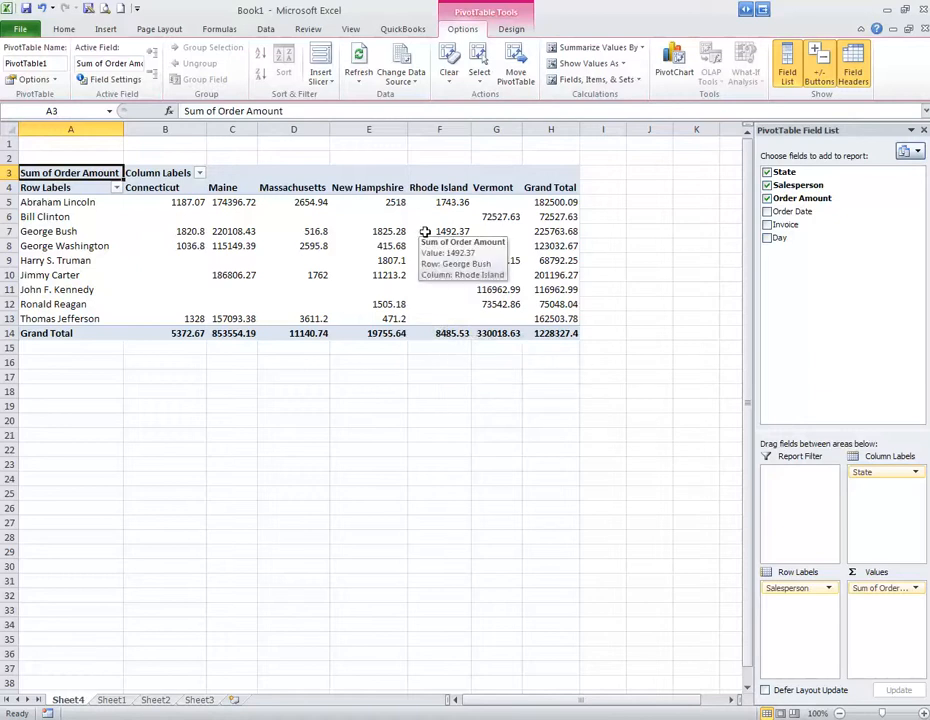
Remove the Order Amount, Salesperson and State fields from the PivotTable.
{"action": "left_click", "coordinate": [767, 198]}
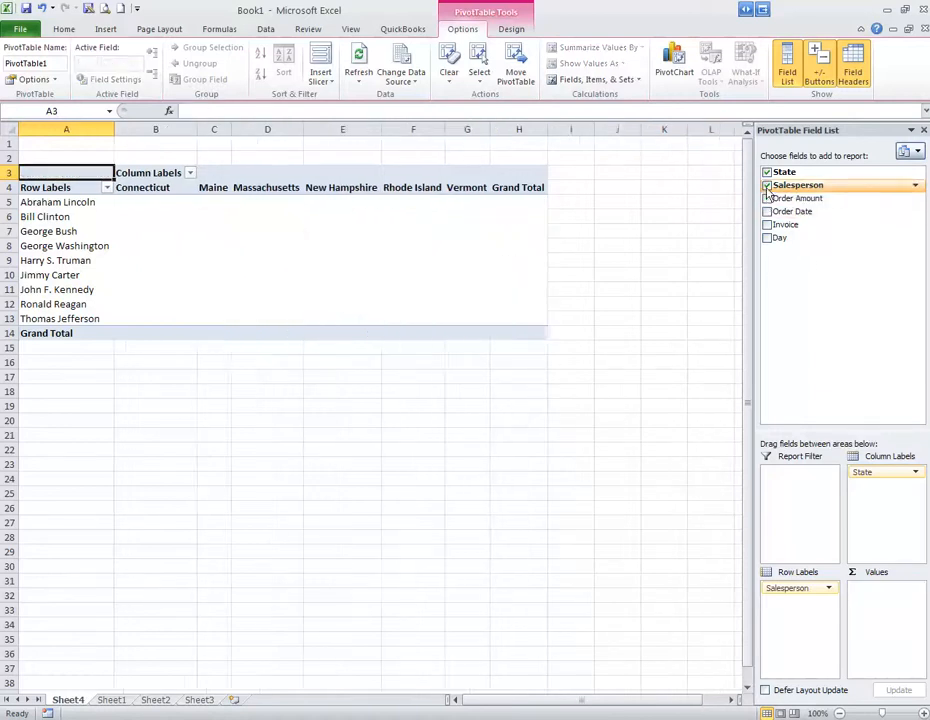
{"action": "left_click", "coordinate": [767, 185]}
{"action": "left_click", "coordinate": [767, 172]}
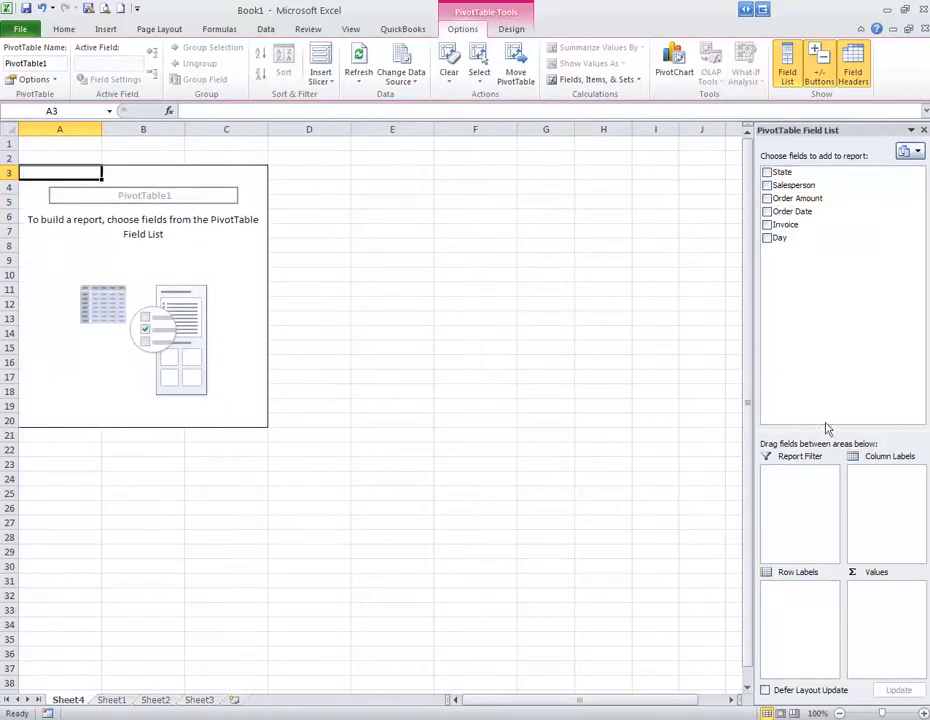
Build the PivotTable with Salesperson as column labels, Day as row labels and the sum of Order Amount as values.
{"action": "left_click_drag", "start_coordinate": [835, 186], "coordinate": [886, 499]}
{"action": "left_click_drag", "start_coordinate": [789, 202], "coordinate": [876, 610]}
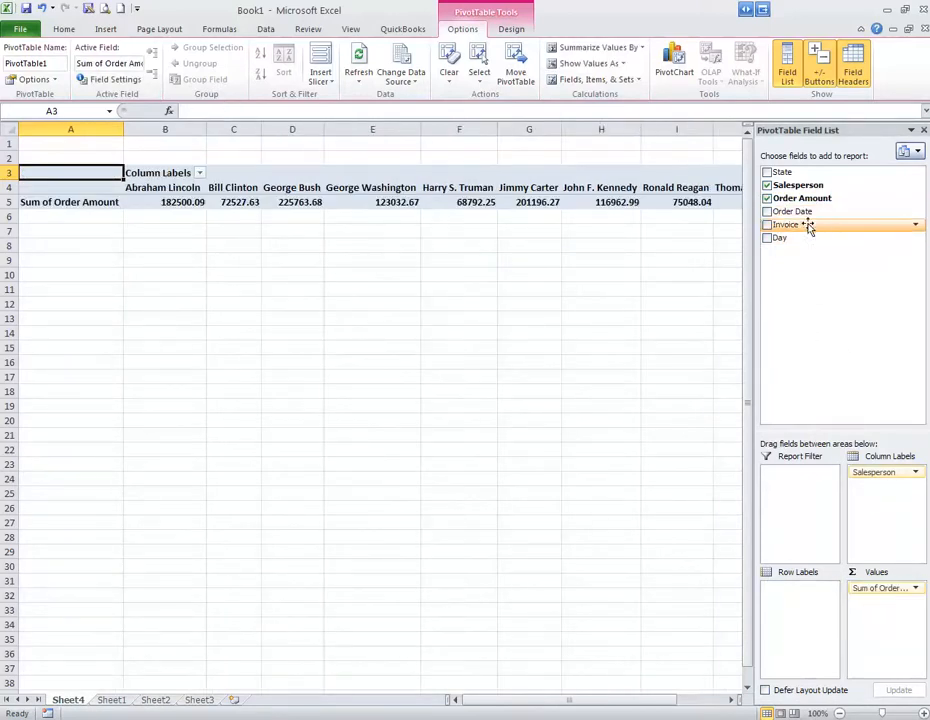
{"action": "left_click_drag", "start_coordinate": [780, 239], "coordinate": [801, 612]}
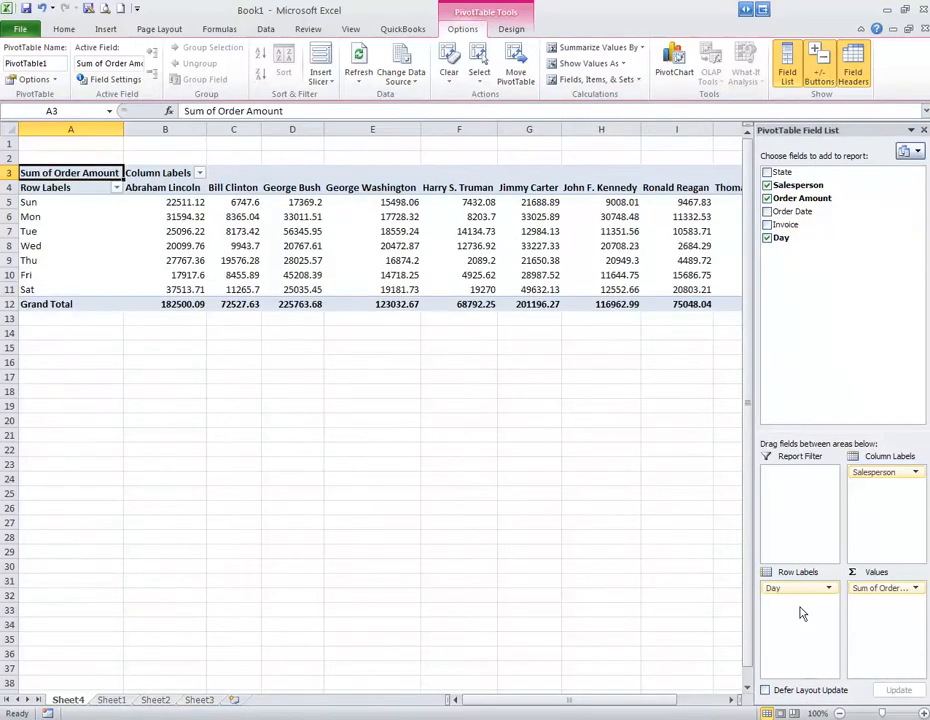
{"action": "key", "text": "alt"}
{"action": "left_click", "coordinate": [508, 569]}
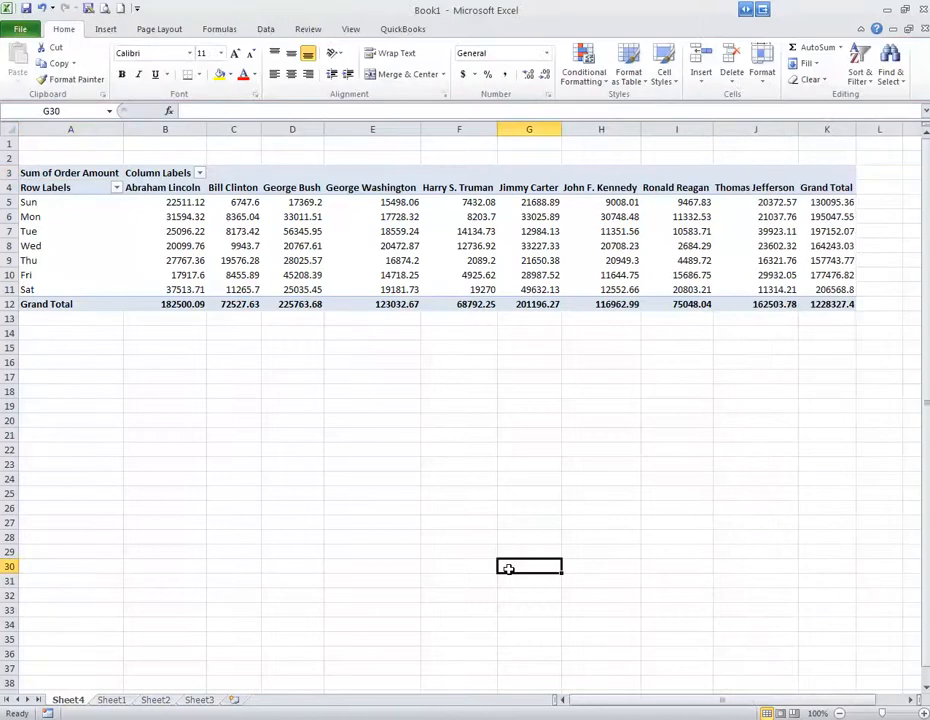